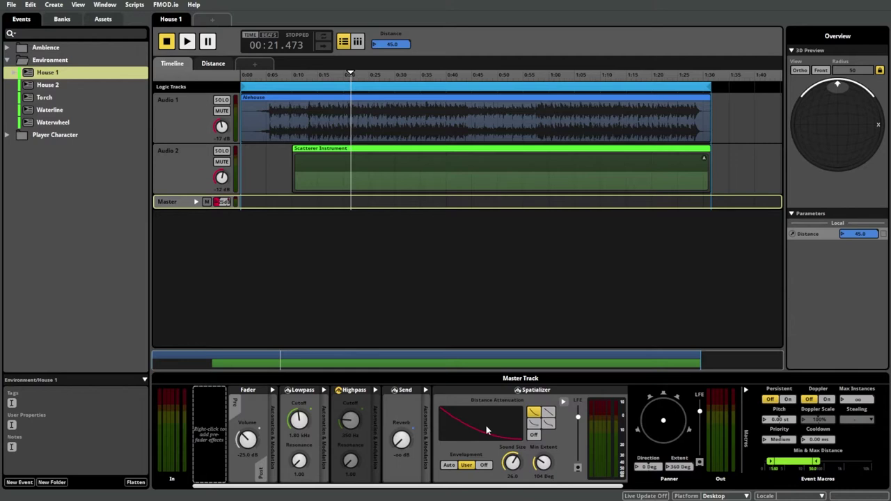
Start a new built-in Distance parameter sheet for House 1, then cancel the dialog
{"action": "left_click", "coordinate": [252, 66]}
{"action": "mouse_move", "coordinate": [290, 89]}
{"action": "left_click", "coordinate": [341, 210]}
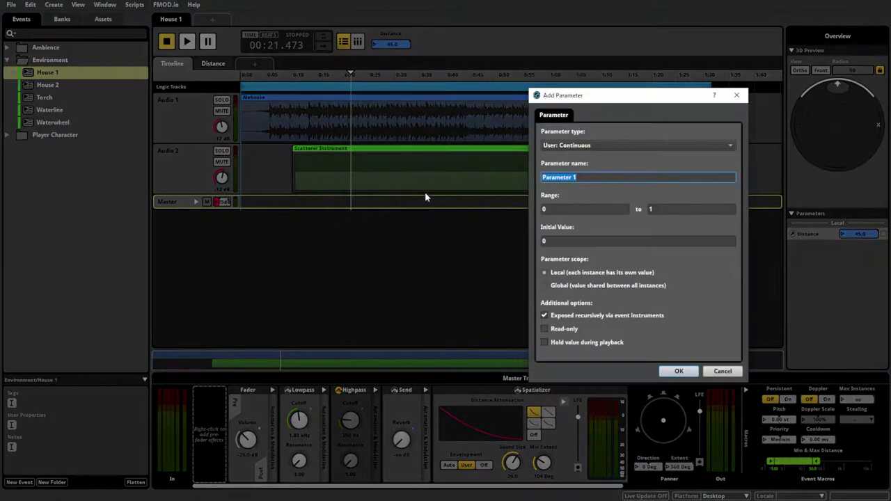
{"action": "left_click", "coordinate": [599, 145]}
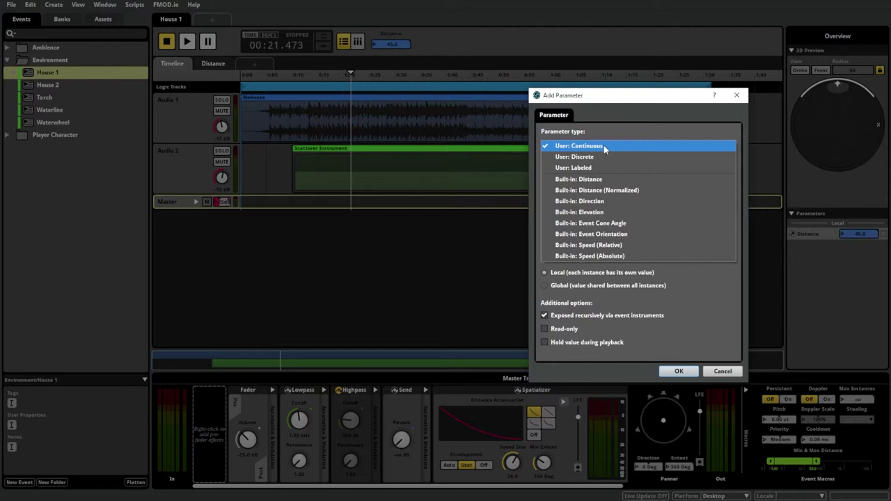
{"action": "left_click", "coordinate": [569, 179]}
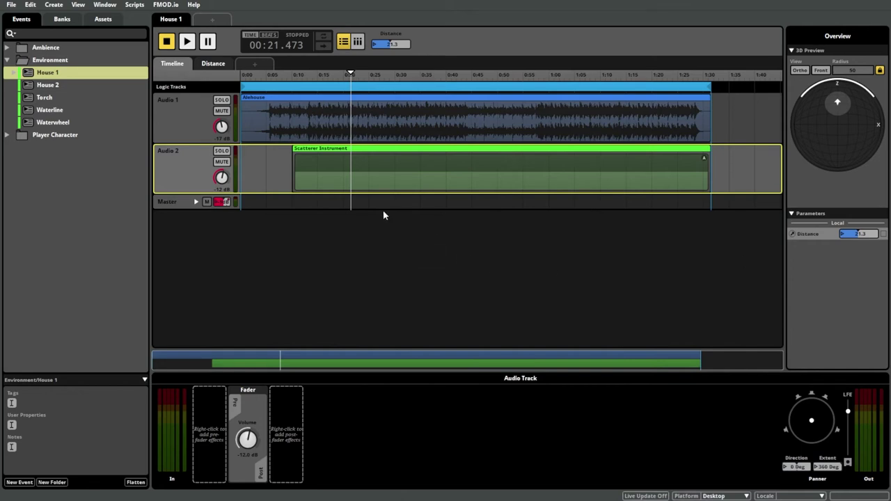
Play House 1 and drag the distance cursor to preview its master automation curves
{"action": "left_click", "coordinate": [186, 41]}
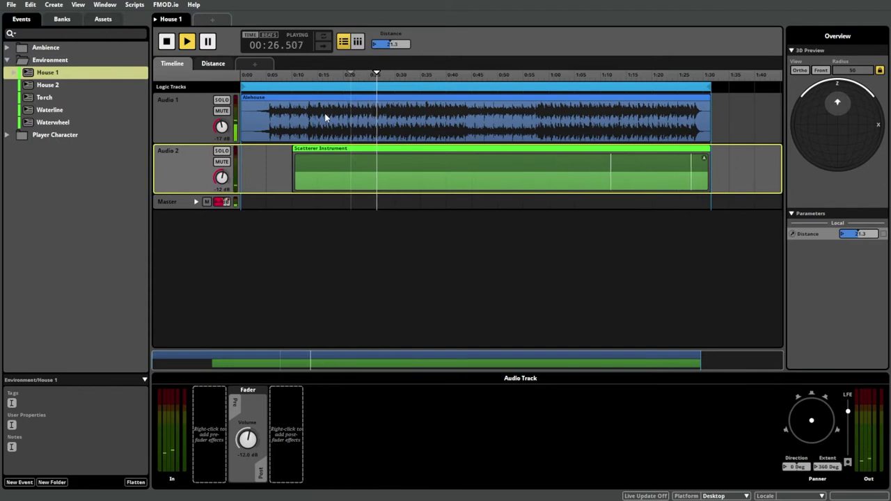
{"action": "left_click", "coordinate": [210, 64]}
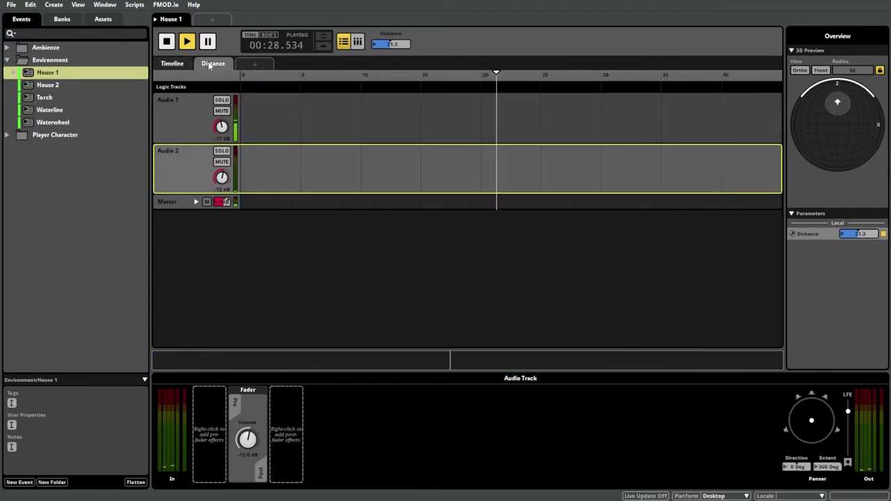
{"action": "left_click", "coordinate": [196, 201]}
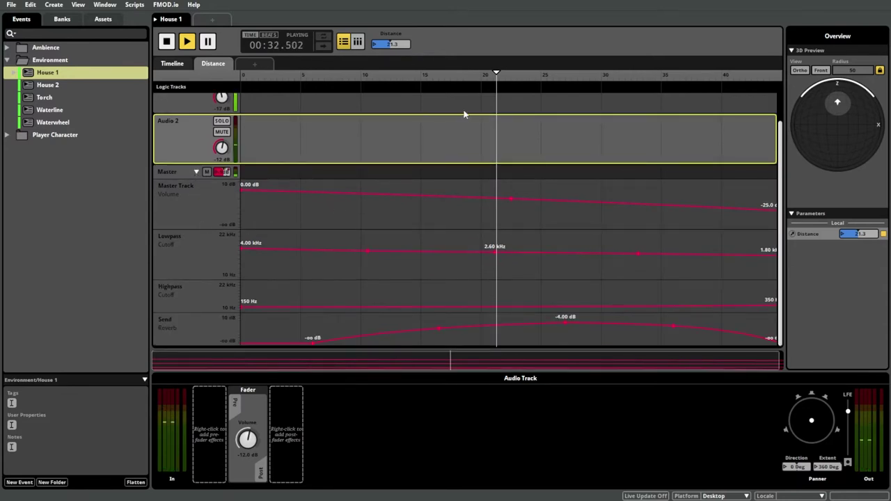
{"action": "left_click_drag", "start_coordinate": [497, 76], "coordinate": [763, 91]}
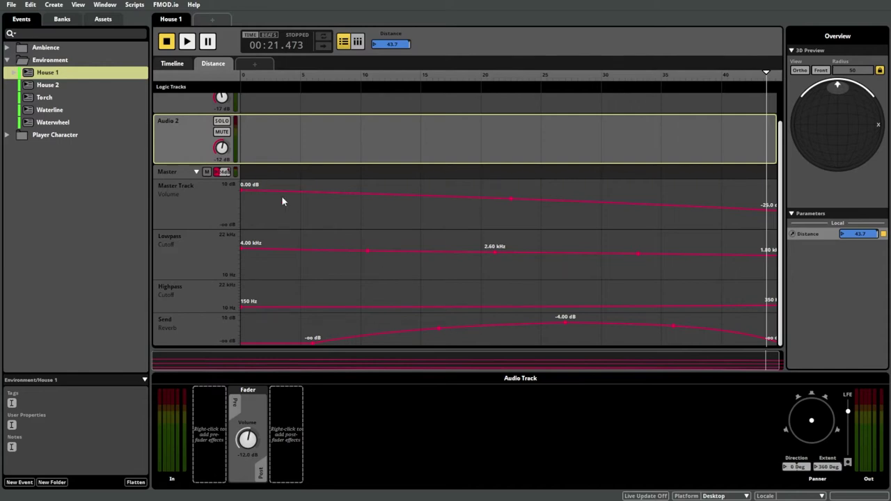
Open the Mixer window, then expand the Ambience folder in the events browser
{"action": "left_click", "coordinate": [104, 4]}
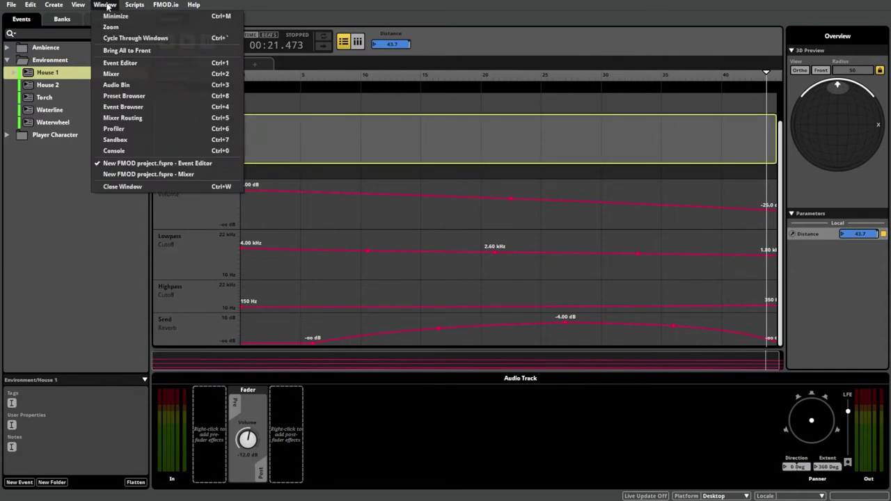
{"action": "left_click", "coordinate": [111, 74]}
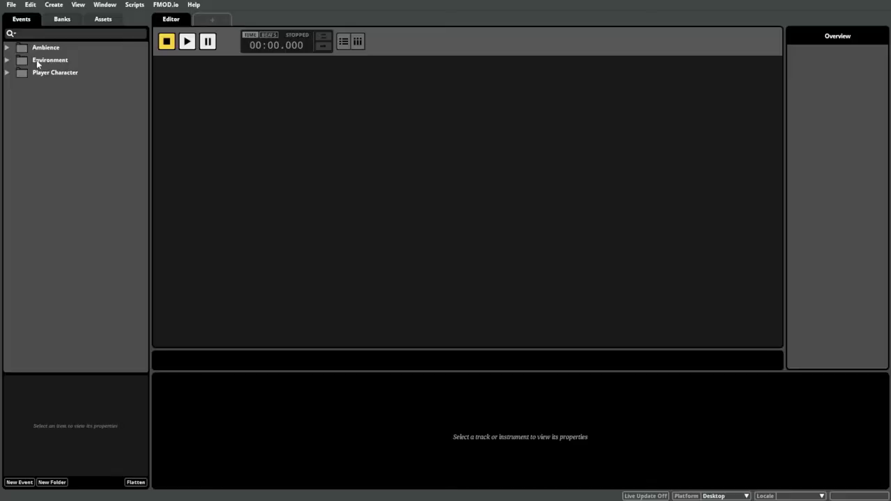
{"action": "left_click", "coordinate": [7, 48]}
Open Ambience Bed, mute its Audio 3 track, and play the event
{"action": "left_click", "coordinate": [46, 62]}
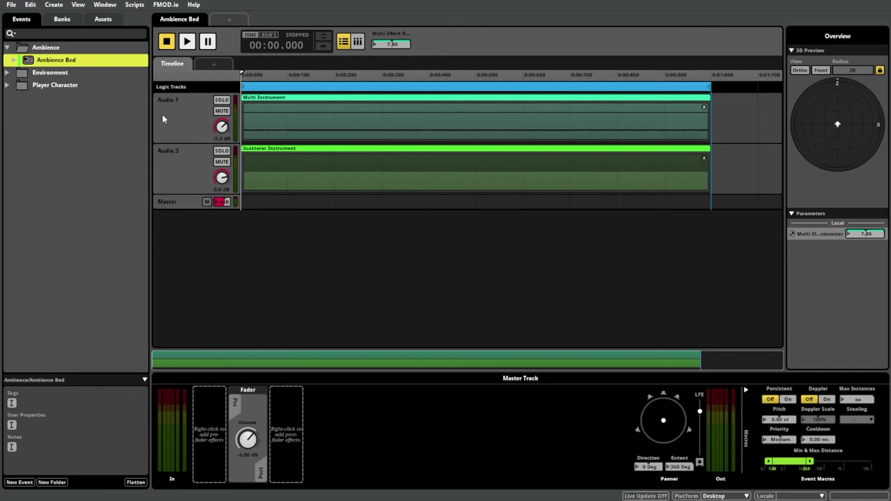
{"action": "left_click", "coordinate": [221, 162]}
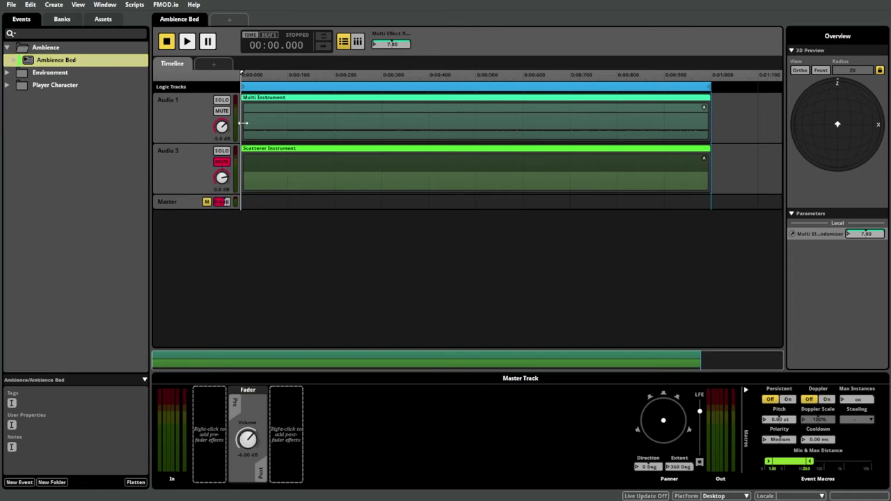
{"action": "key", "text": "space"}
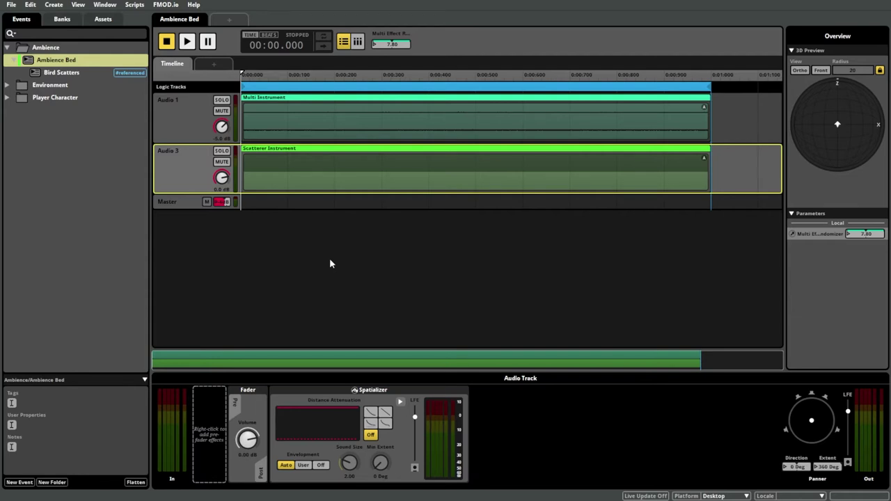
Inspect the Scatterer Instrument's settings, then the Audio 3 track's Spatializer settings
{"action": "left_click", "coordinate": [297, 173]}
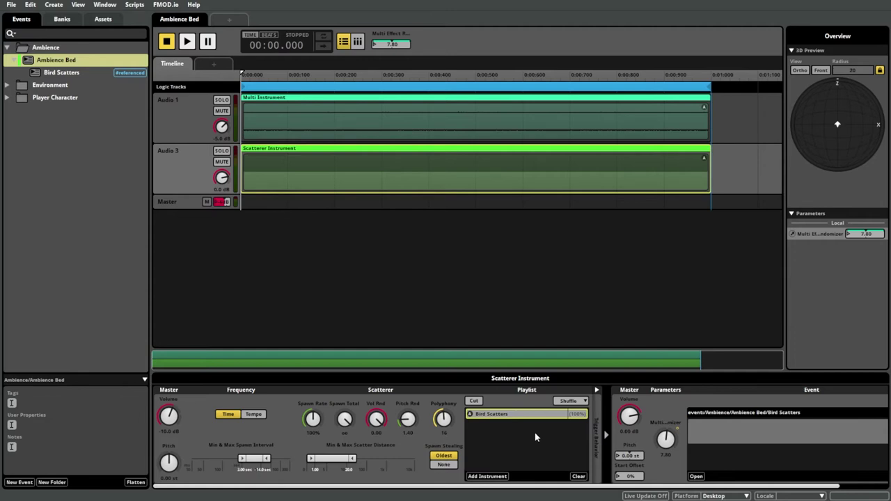
{"action": "left_click", "coordinate": [194, 172]}
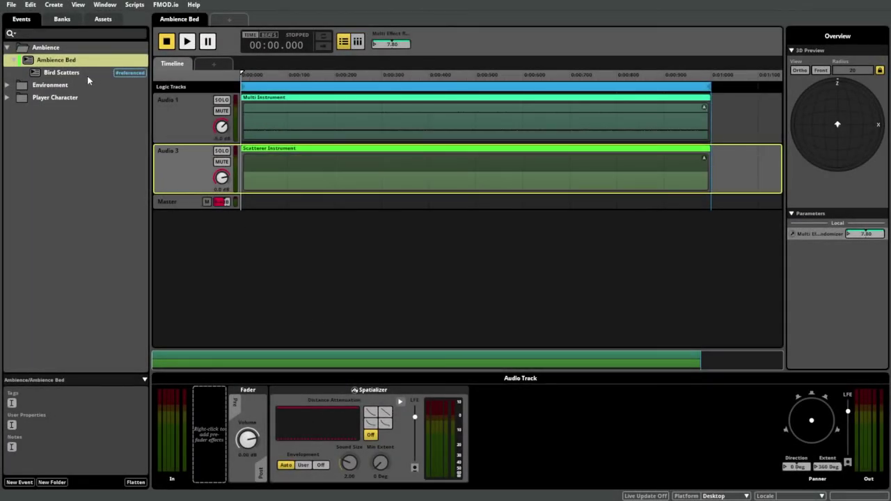
Open Bird Scatters on its Multi Effect Randomizer sheet, lower the value and show its Random modulation
{"action": "left_click", "coordinate": [78, 73]}
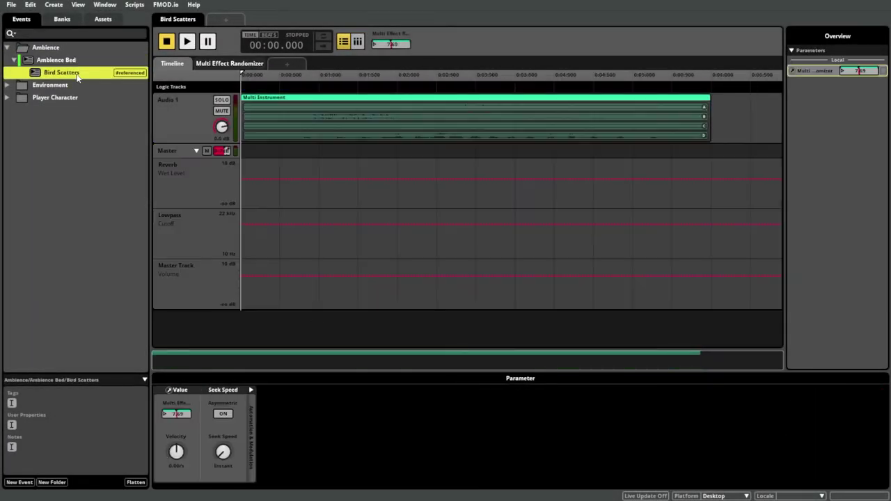
{"action": "left_click", "coordinate": [222, 64]}
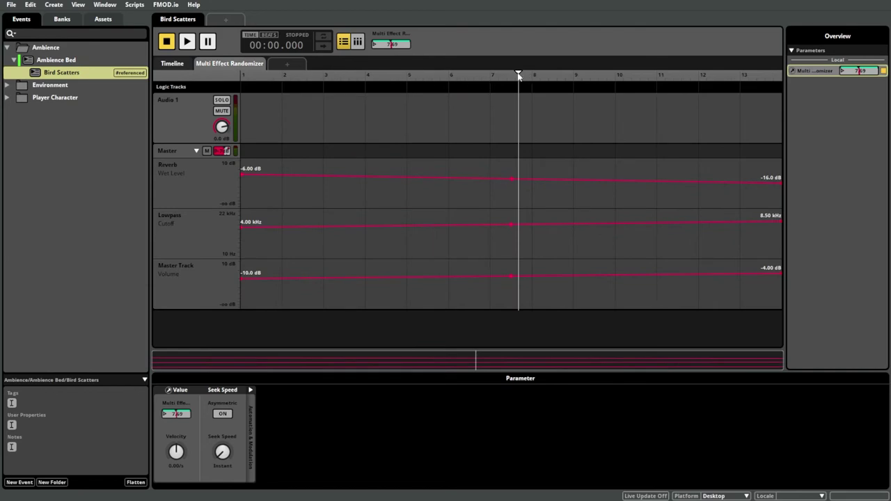
{"action": "left_click_drag", "start_coordinate": [518, 73], "coordinate": [480, 125]}
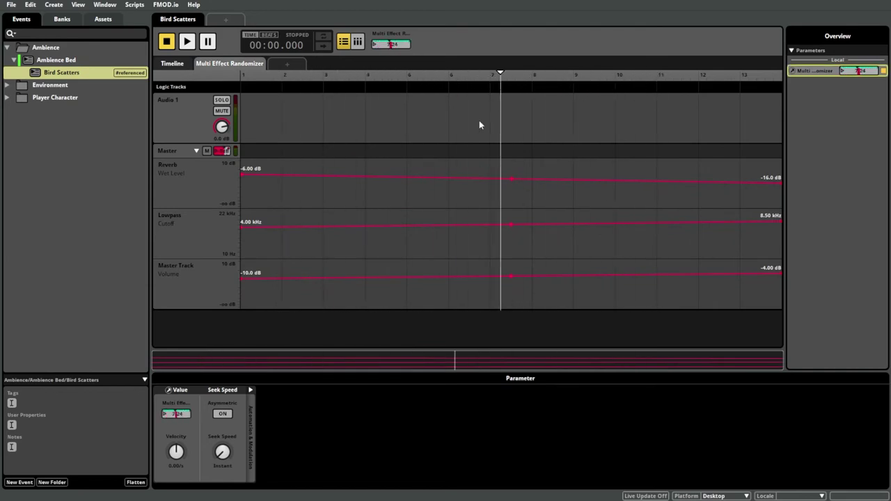
{"action": "left_click", "coordinate": [251, 392]}
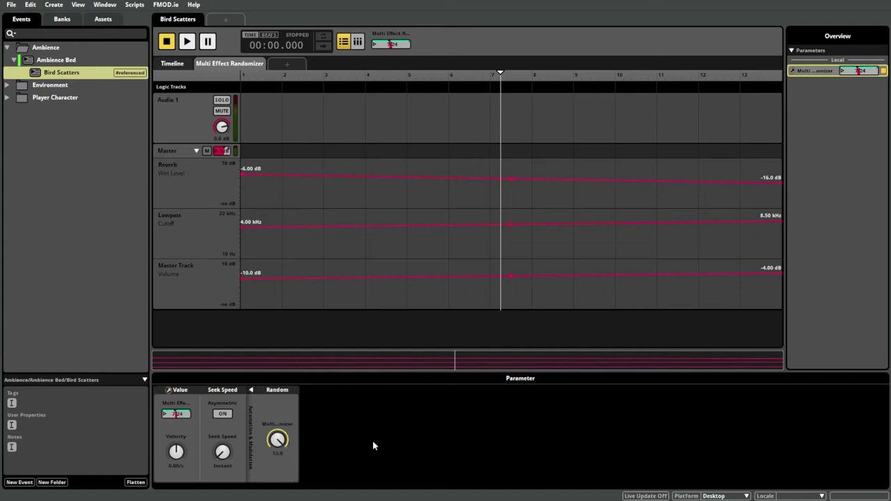
Audition several low and high Multi Effect Randomizer values, then return to Ambience Bed
{"action": "left_click", "coordinate": [341, 74]}
{"action": "left_click", "coordinate": [667, 76]}
{"action": "left_click", "coordinate": [580, 77]}
{"action": "left_click", "coordinate": [291, 76]}
{"action": "left_click", "coordinate": [644, 77]}
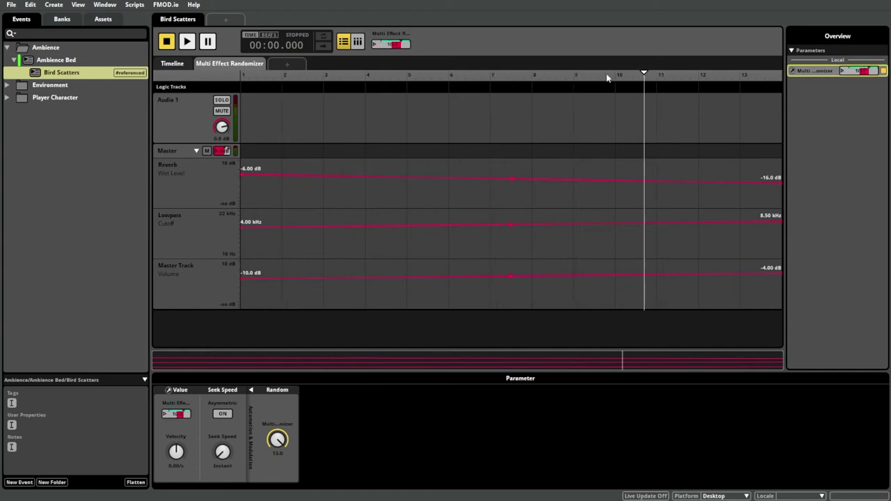
{"action": "left_click", "coordinate": [421, 77]}
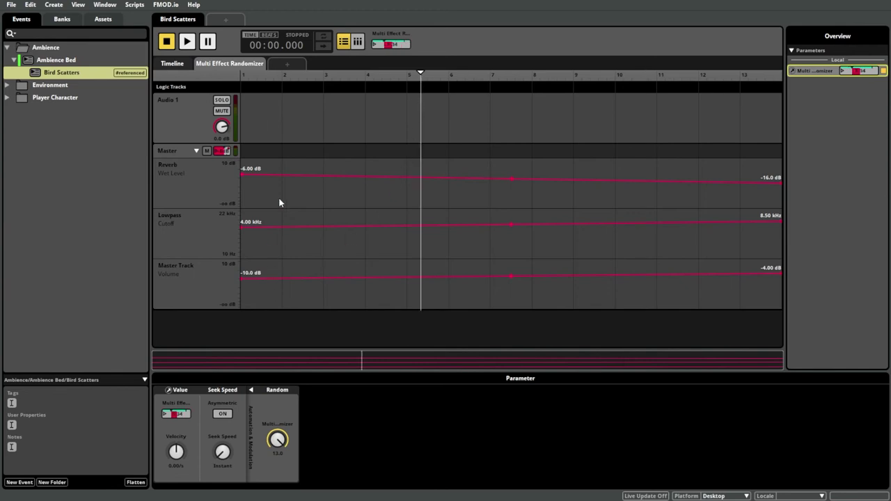
{"action": "left_click", "coordinate": [283, 234]}
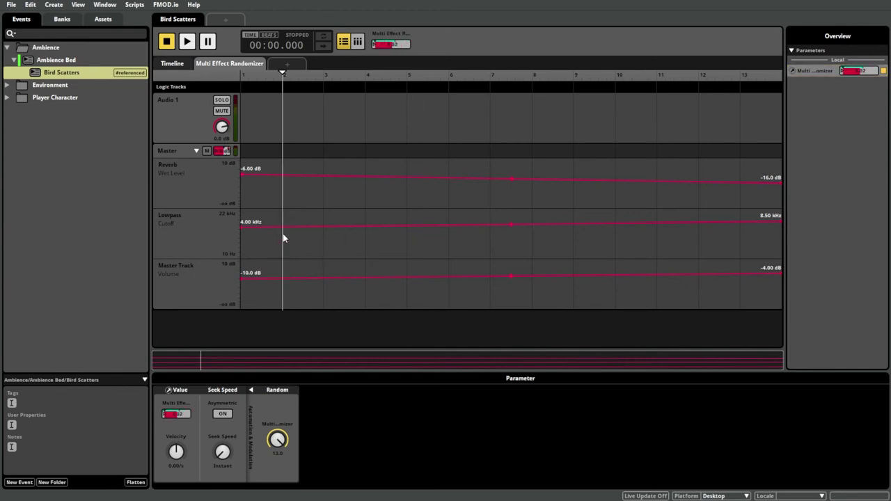
{"action": "left_click", "coordinate": [598, 206]}
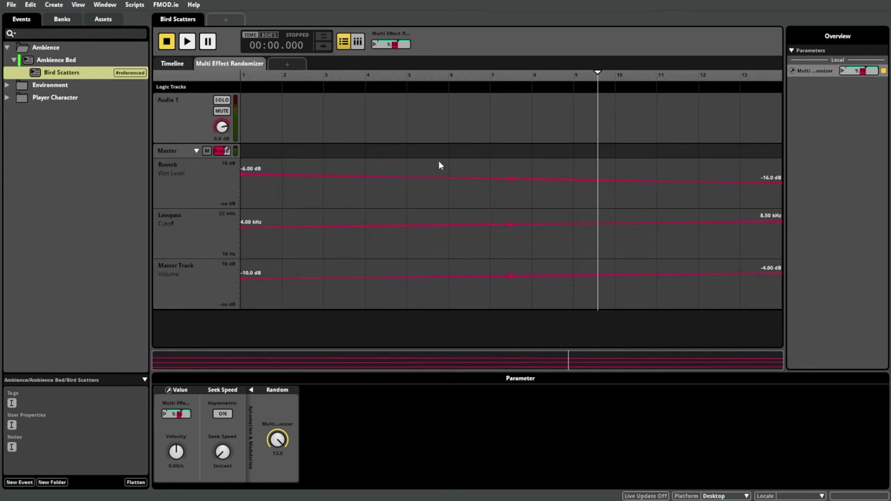
{"action": "left_click", "coordinate": [57, 61]}
{"action": "left_click", "coordinate": [369, 184]}
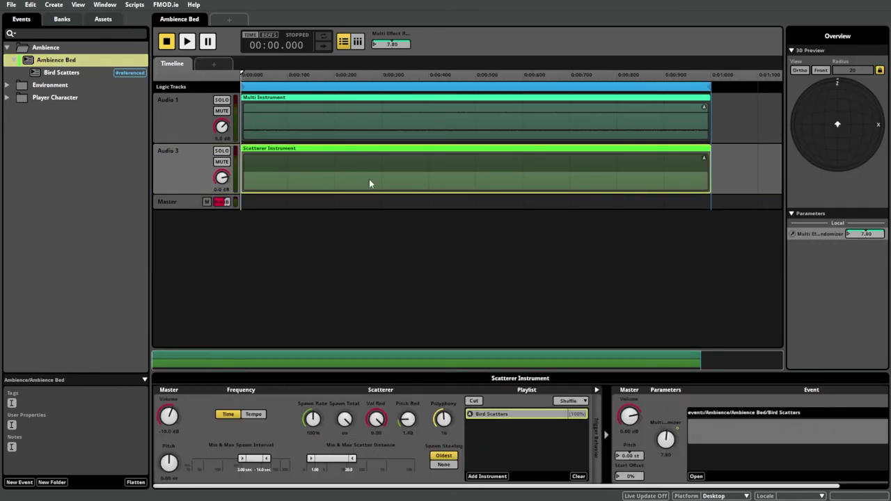